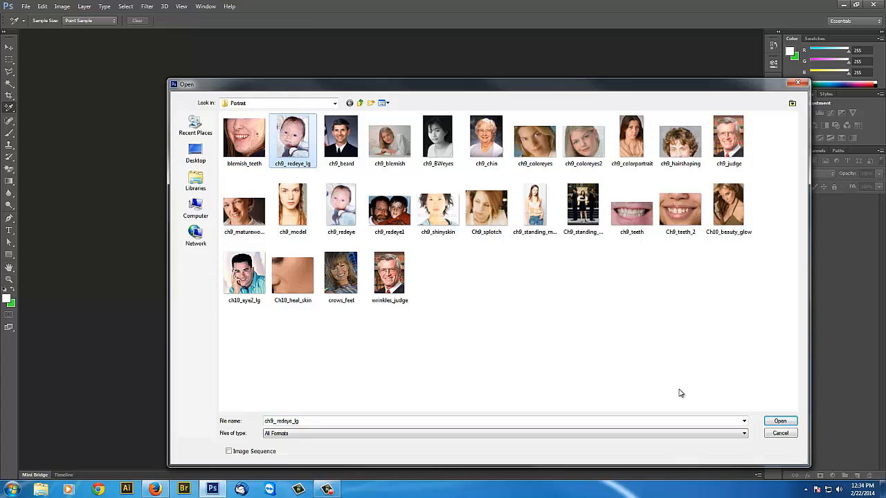
Open the image ch9_ redeye_lg from the Portrait folder and duplicate its Background layer.
click(780, 420)
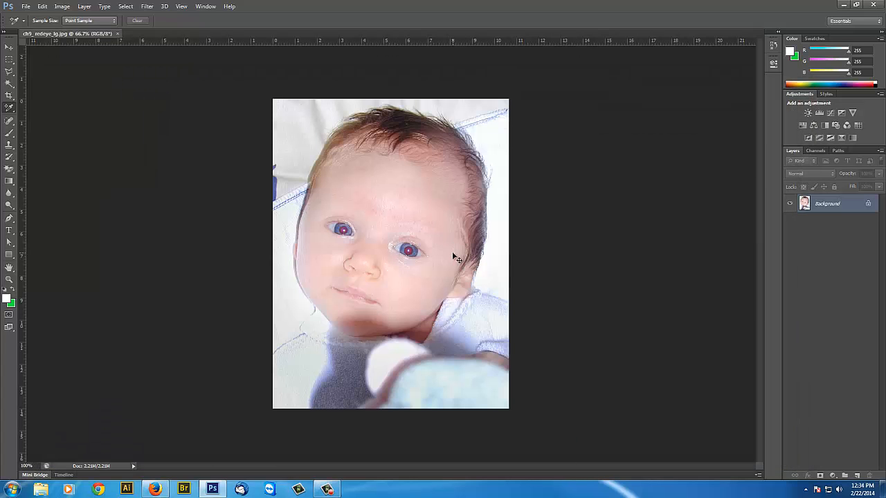
scroll(454, 254, up, 2)
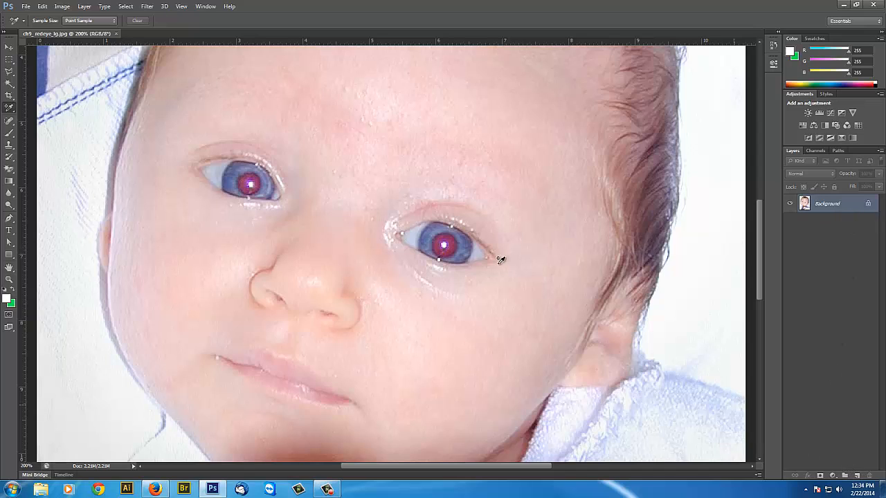
drag(858, 205, 858, 477)
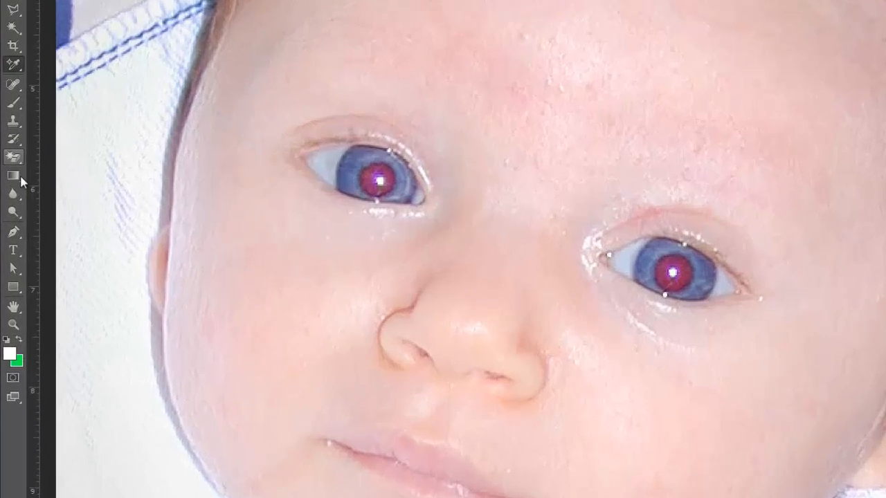
Activate the Sponge Tool in Desaturate mode and reduce its brush size to 35 to fit the pupil.
click(17, 215)
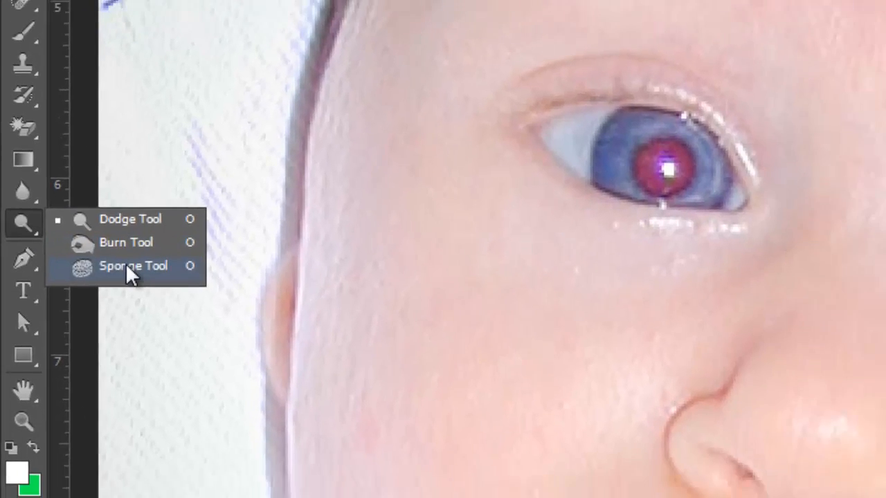
click(157, 286)
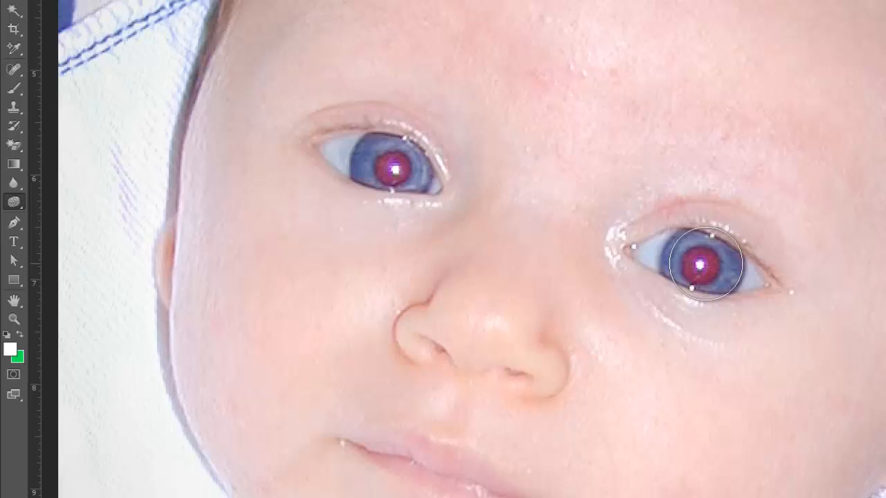
key(bracketleft)
key(bracketleft)
key(bracketleft)
key(bracketleft)
key(bracketleft)
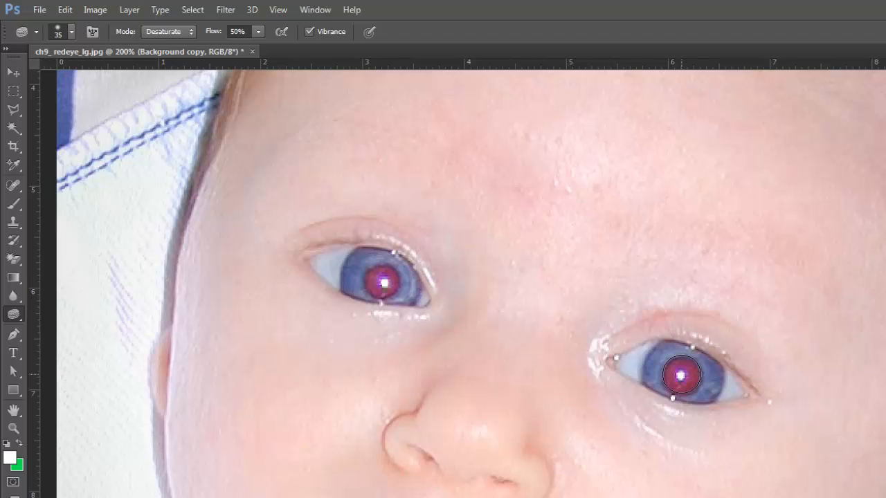
Set the sponge flow to 100% and desaturate the red pupil of the eye on the photo's right side.
key(ctrl+plus)
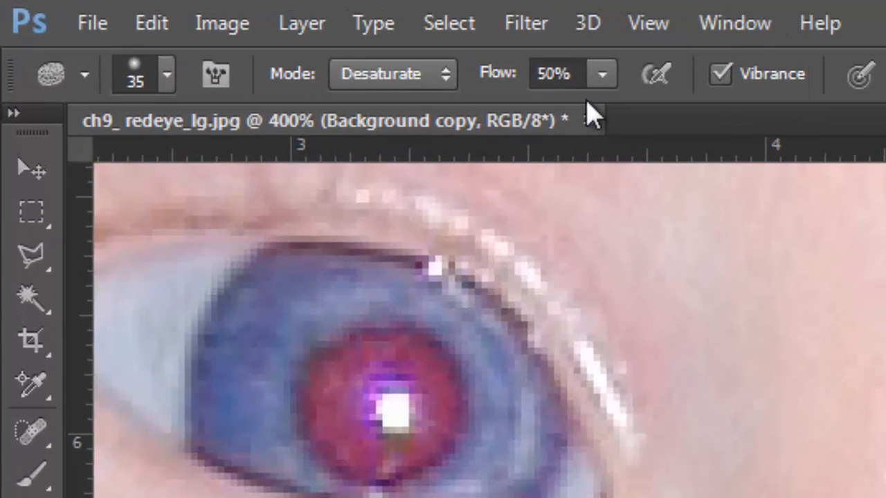
click(602, 73)
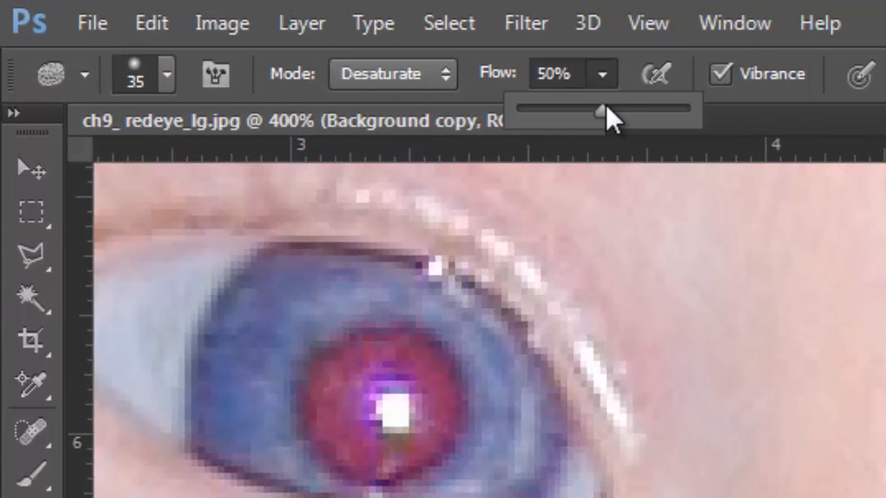
drag(609, 115, 703, 128)
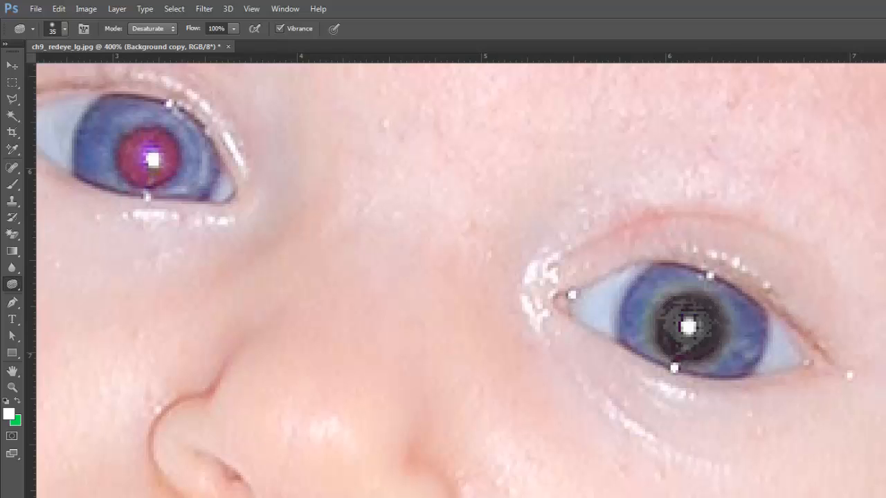
key(ctrl+minus)
key(ctrl+minus)
key(ctrl+minus)
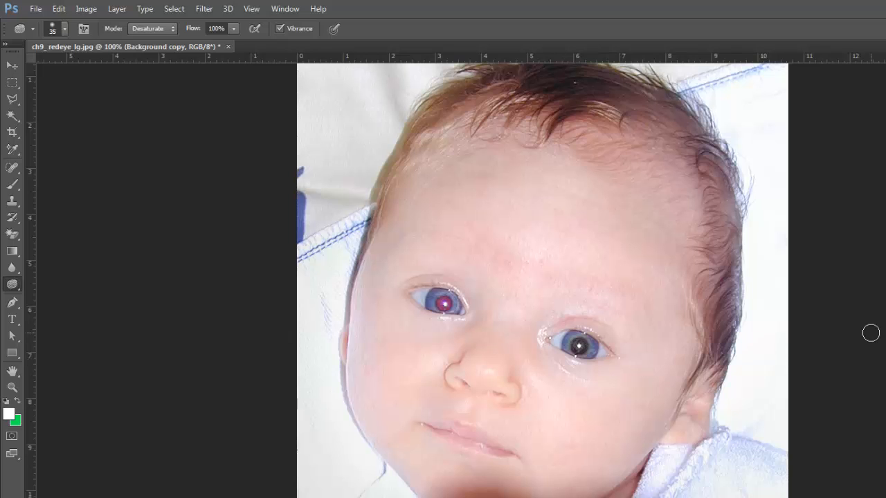
Apply the Red Eye Tool to the still-red pupil, with pupil size and darken amount at 50%.
key(ctrl+plus)
key(ctrl+plus)
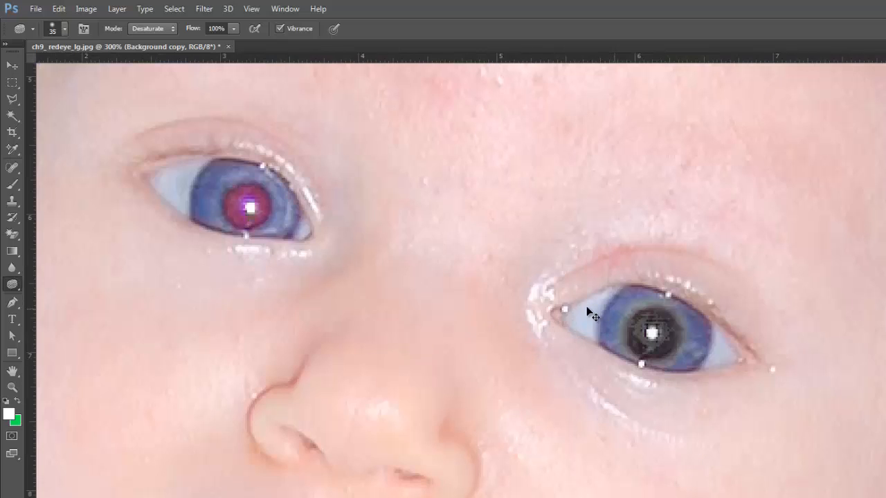
mouse_move(388, 248)
mouse_down()
mouse_move(703, 293)
mouse_move(623, 292)
mouse_up()
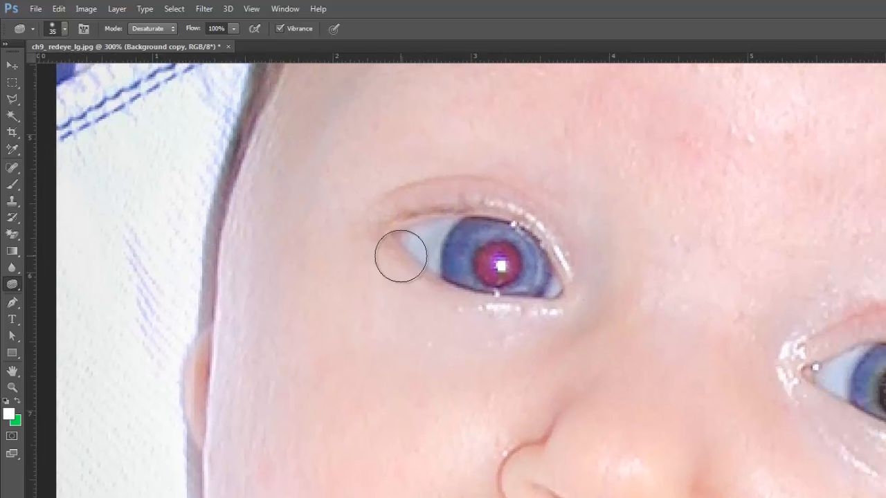
key(ctrl+plus)
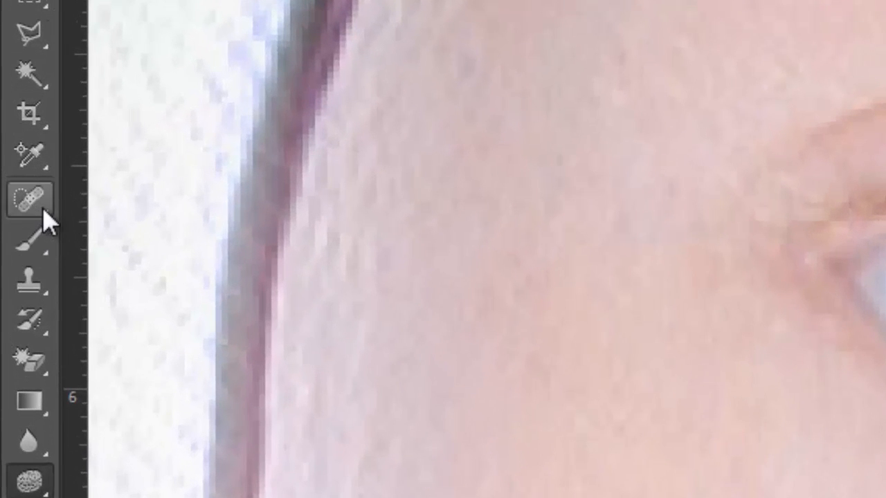
click(43, 210)
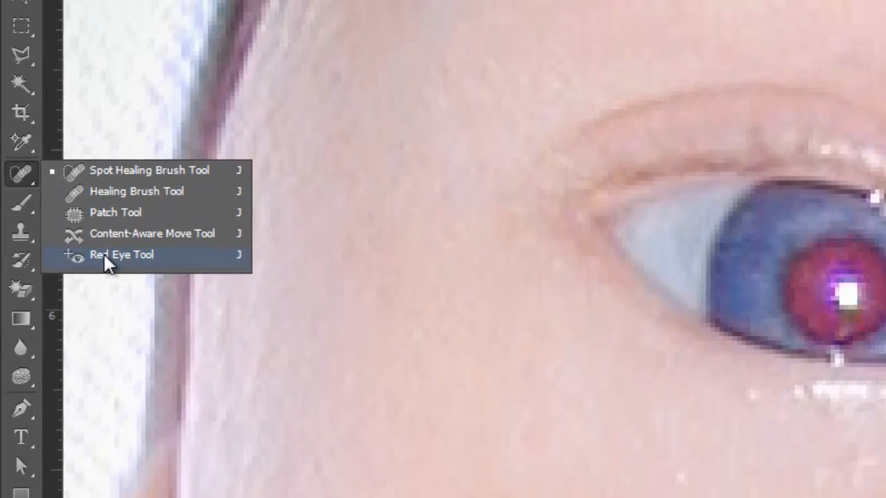
click(105, 256)
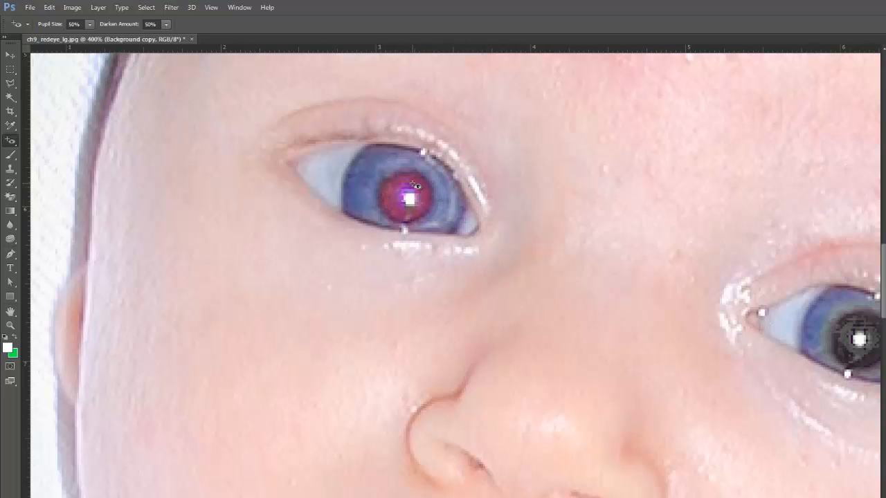
click(412, 183)
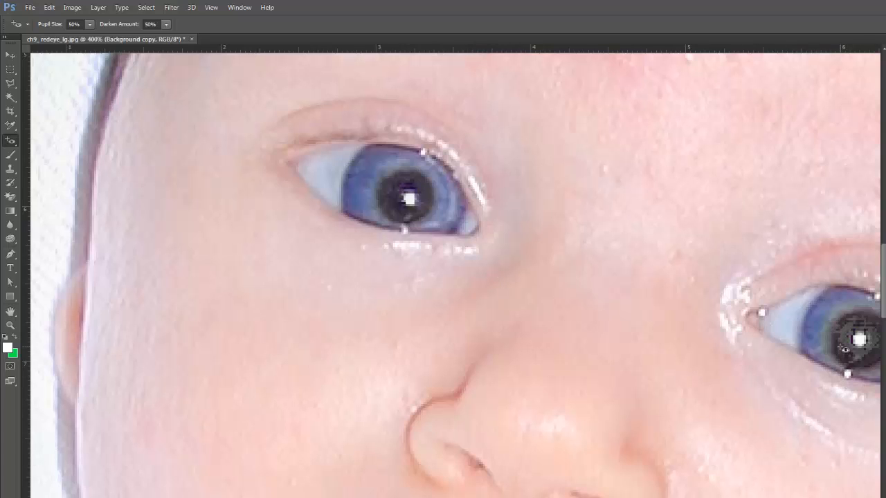
Delete the Background copy layer and make a fresh duplicate of the Background layer.
scroll(613, 352, right, 3)
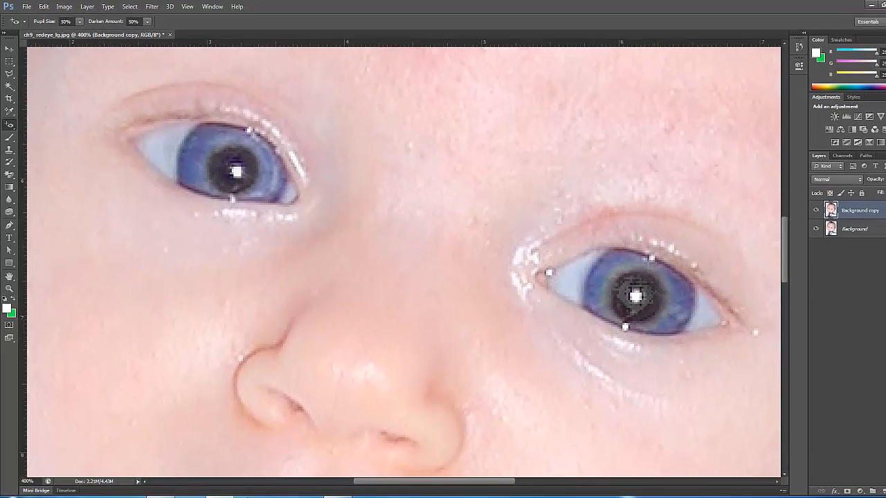
drag(860, 210, 885, 491)
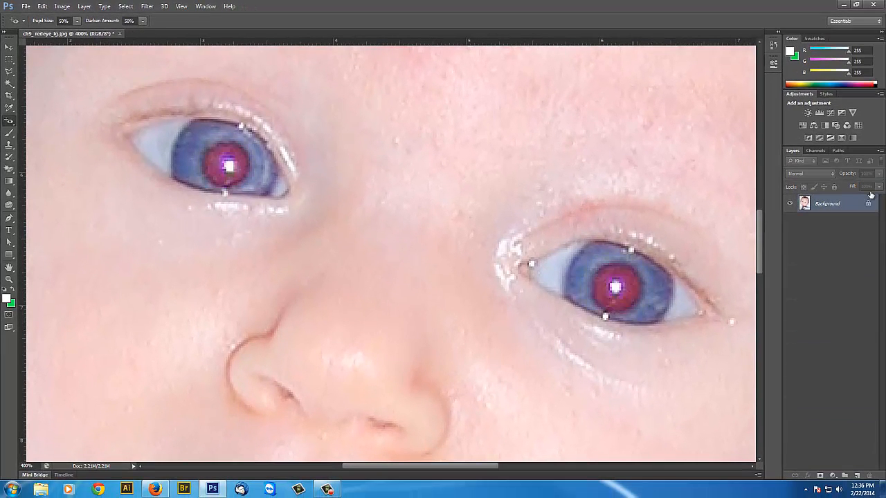
right_click(848, 204)
click(815, 223)
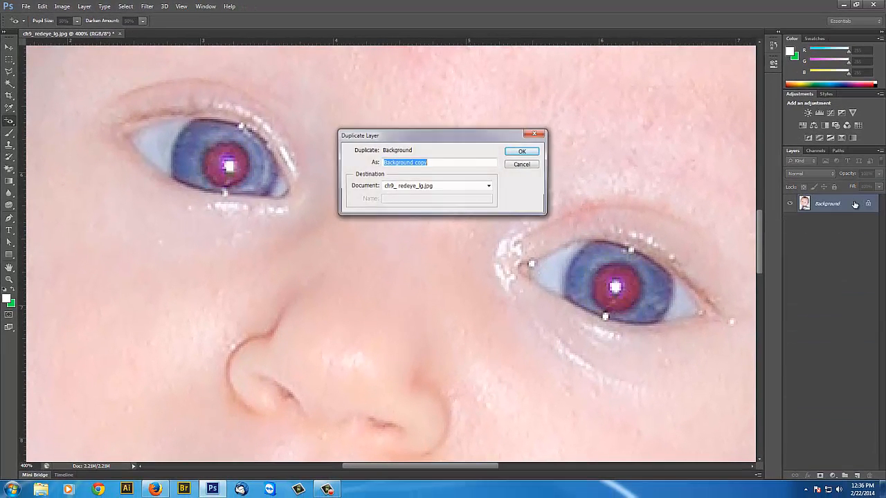
click(517, 152)
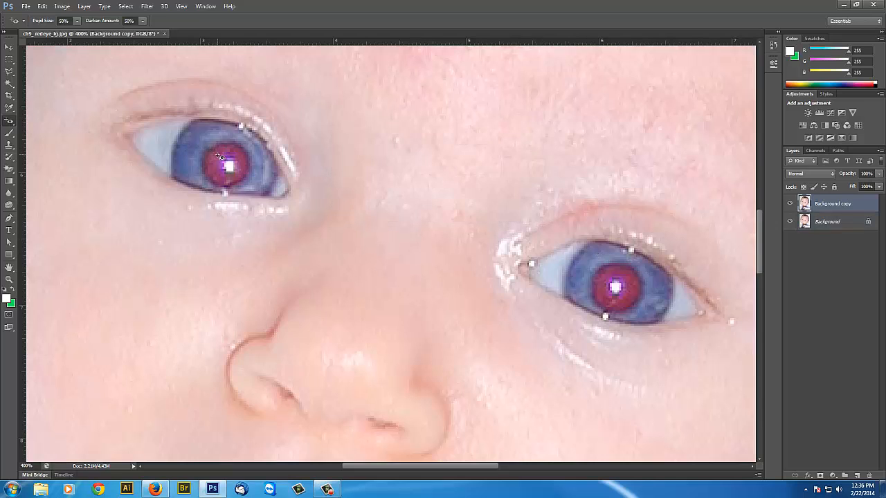
Remove the red from both of the baby's pupils with the Red Eye Tool on the Background copy layer.
click(218, 156)
click(710, 305)
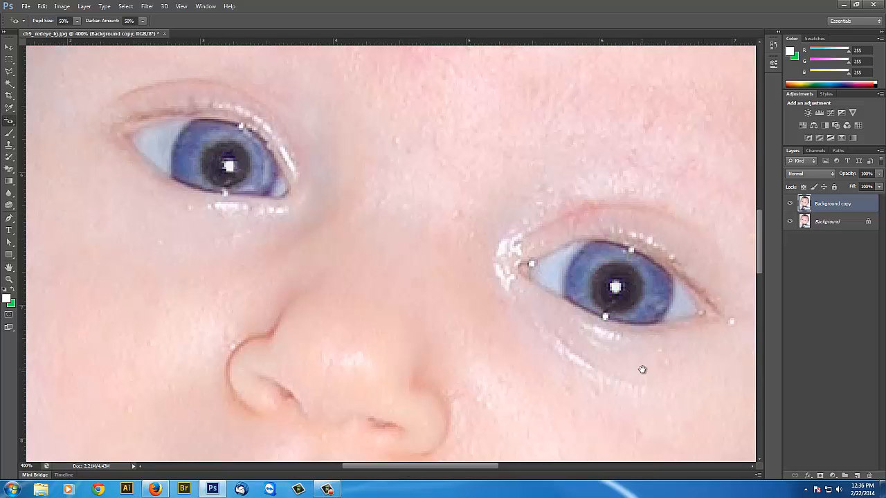
drag(642, 370, 616, 344)
key(ctrl+minus)
key(ctrl+minus)
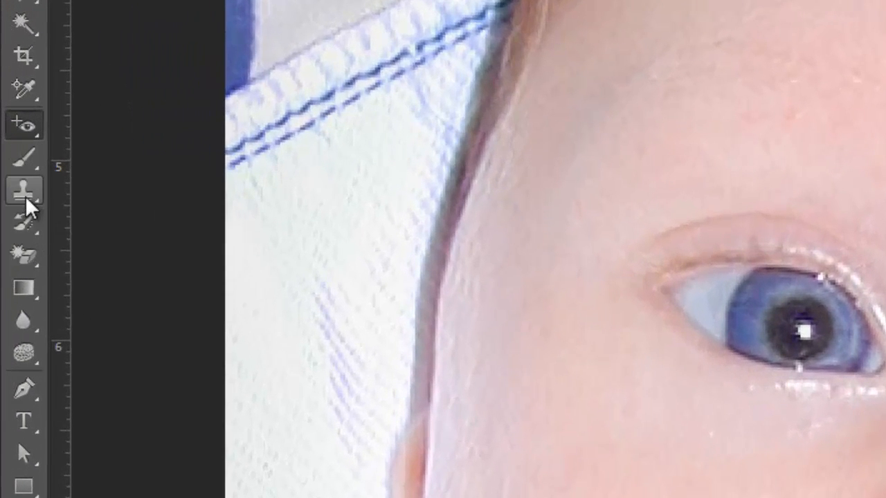
Activate the Clone Stamp Tool, reduce its brush size to 10 and set it to sample All Layers.
click(25, 197)
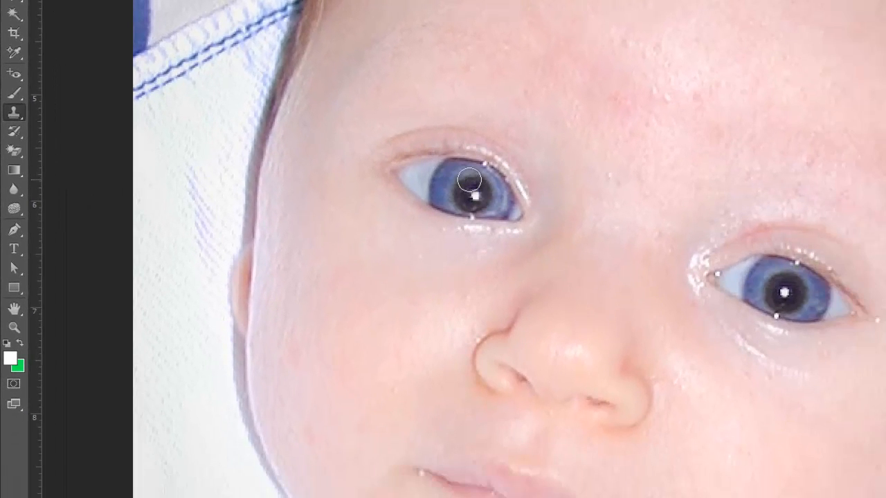
key(ctrl+plus)
key(ctrl+plus)
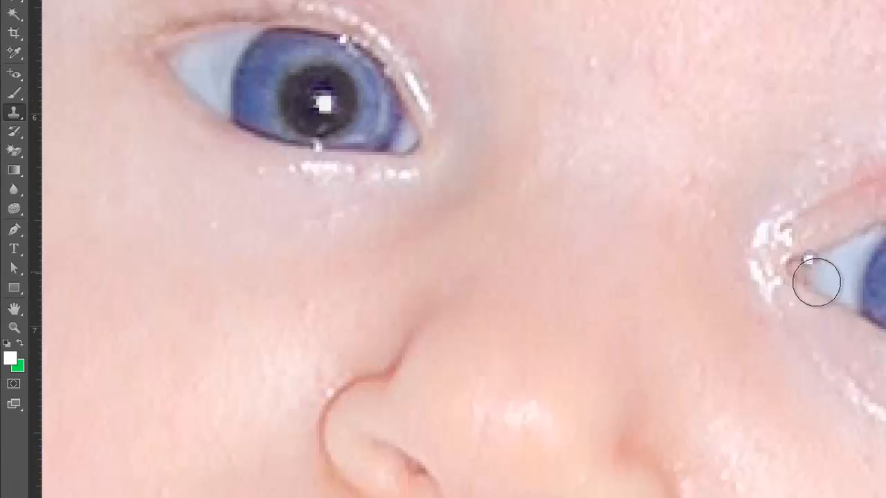
drag(826, 338, 651, 339)
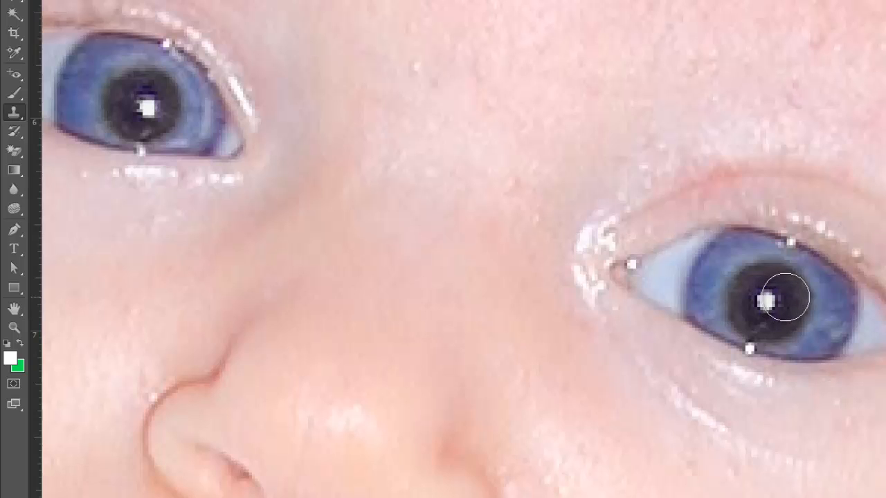
key(bracketleft)
key(bracketleft)
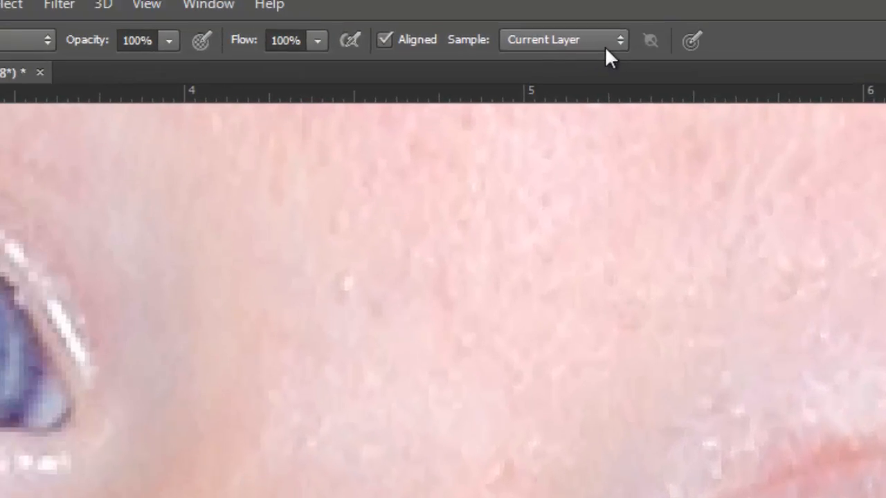
click(621, 43)
click(573, 104)
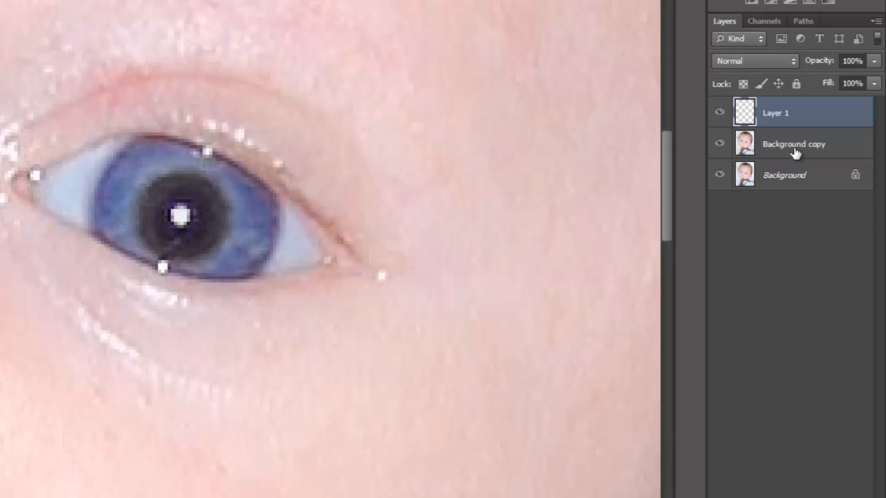
On the empty Layer 1, clone dark pupil areas over the white glint in the eye on the photo's right side.
alt+click(204, 208)
drag(194, 192, 172, 154)
key(ctrl+z)
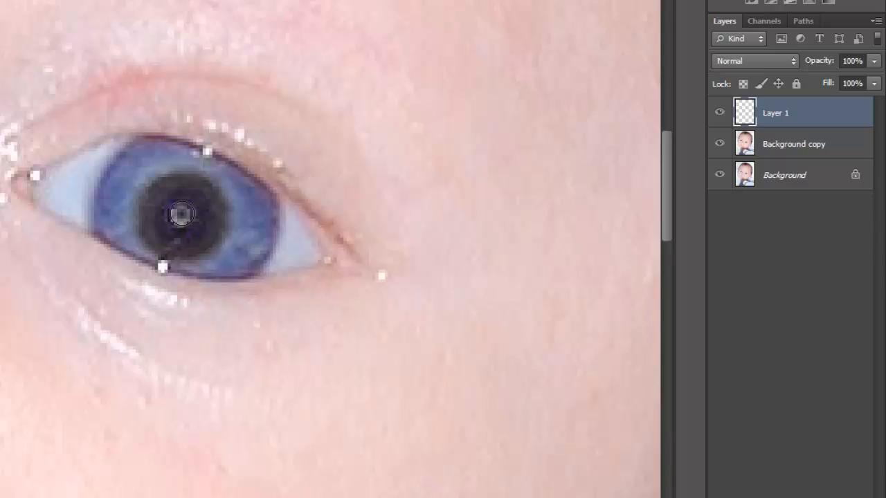
click(180, 214)
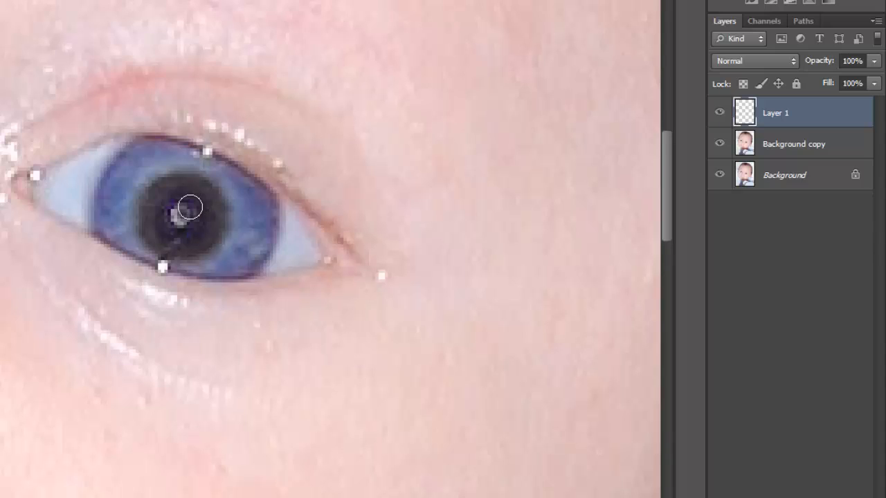
click(185, 212)
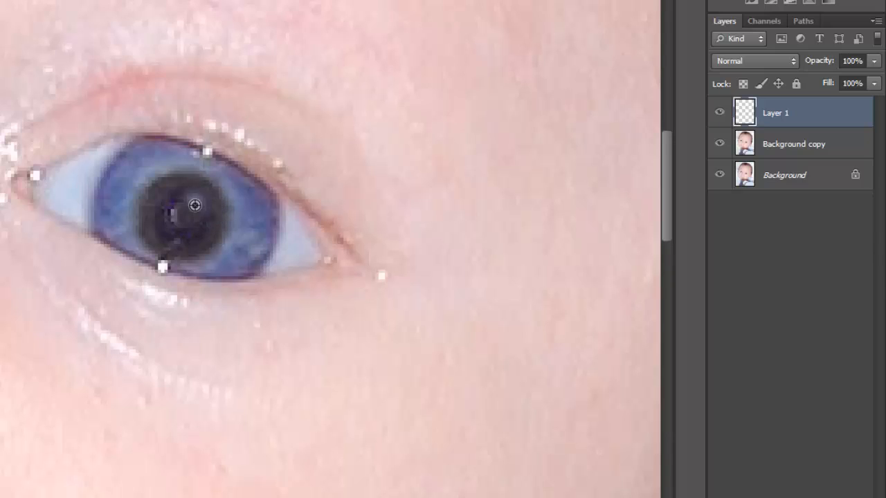
alt+click(203, 210)
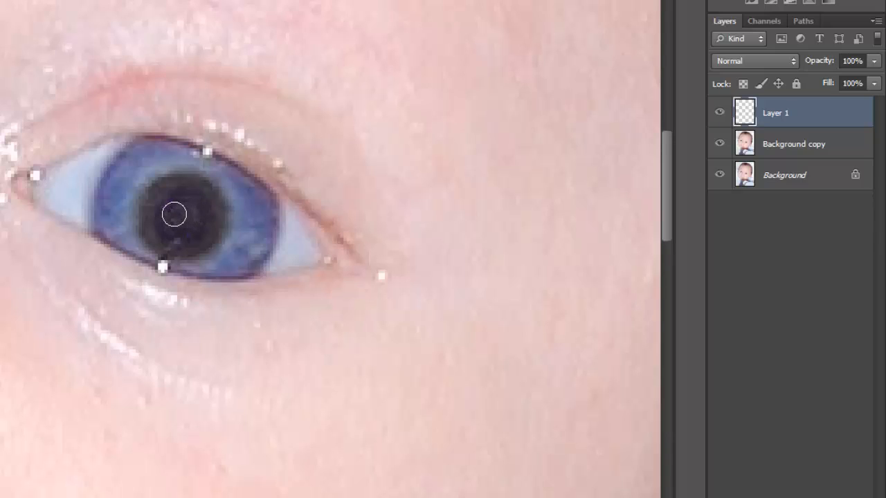
click(174, 214)
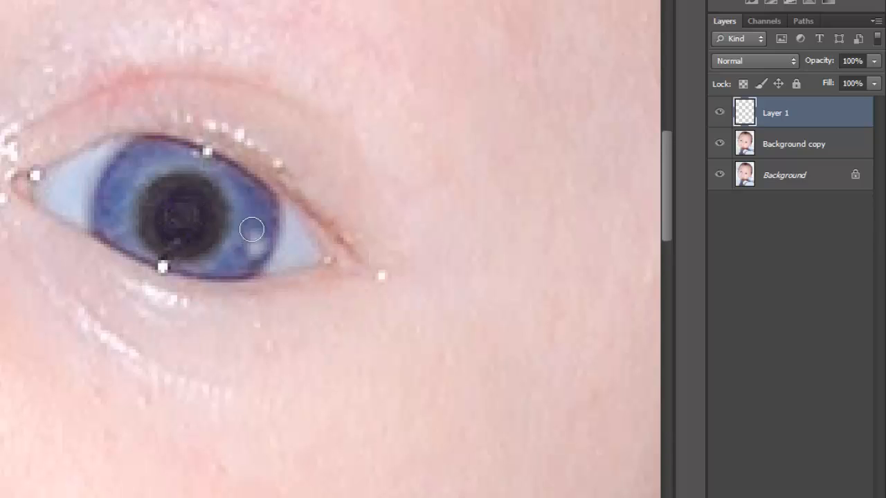
On Layer 1, clone dark pupil areas over the white glint in the eye on the photo's left side.
alt+click(205, 207)
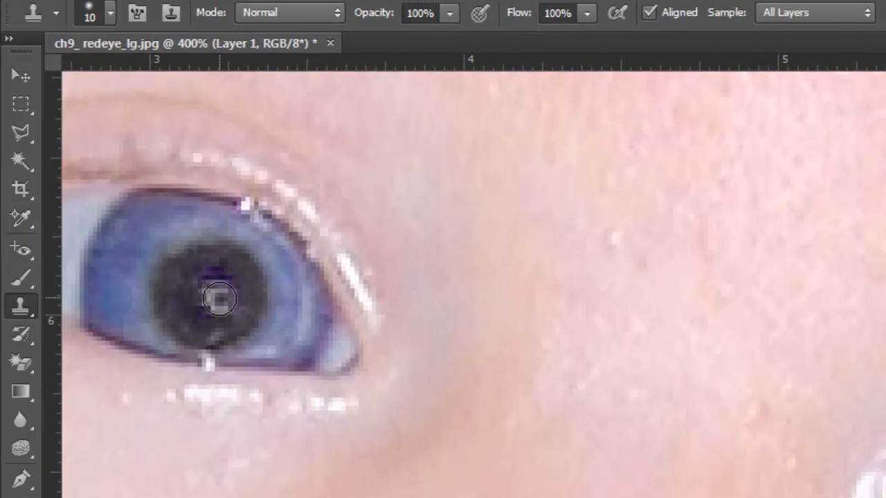
mouse_move(220, 303)
mouse_down()
mouse_move(212, 308)
mouse_move(216, 292)
mouse_move(223, 303)
mouse_up()
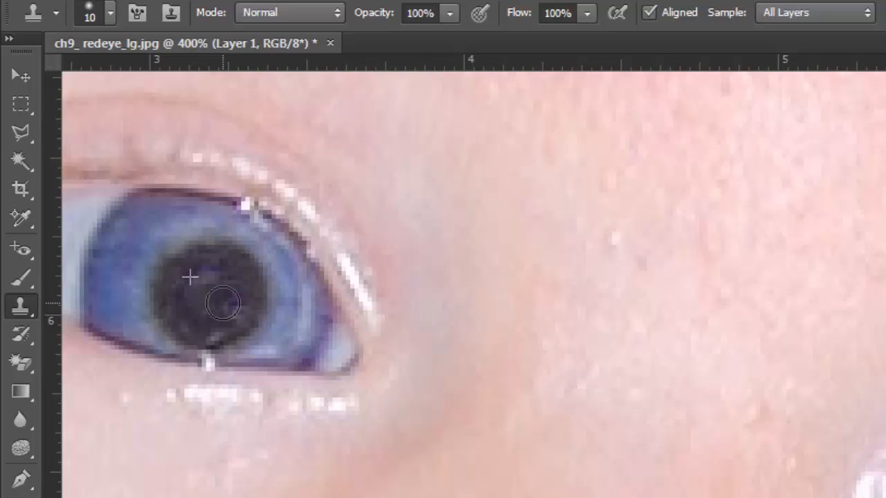
mouse_move(223, 303)
mouse_down()
mouse_move(222, 296)
mouse_move(215, 315)
mouse_move(221, 289)
mouse_move(217, 311)
mouse_move(221, 297)
mouse_move(207, 299)
mouse_move(223, 295)
mouse_move(192, 280)
mouse_up()
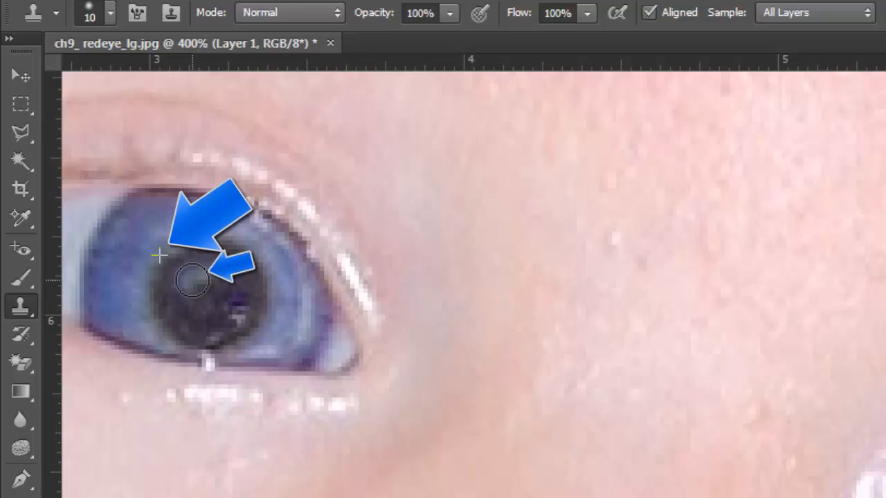
mouse_move(191, 280)
mouse_down()
mouse_move(219, 302)
mouse_move(214, 331)
mouse_move(252, 315)
mouse_move(174, 296)
mouse_move(249, 323)
mouse_up()
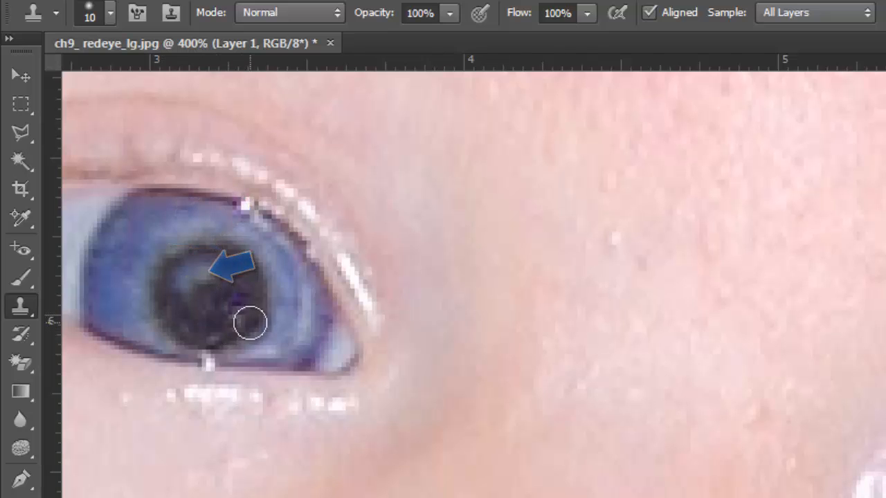
key(ctrl+plus)
key(ctrl+plus)
drag(218, 260, 885, 414)
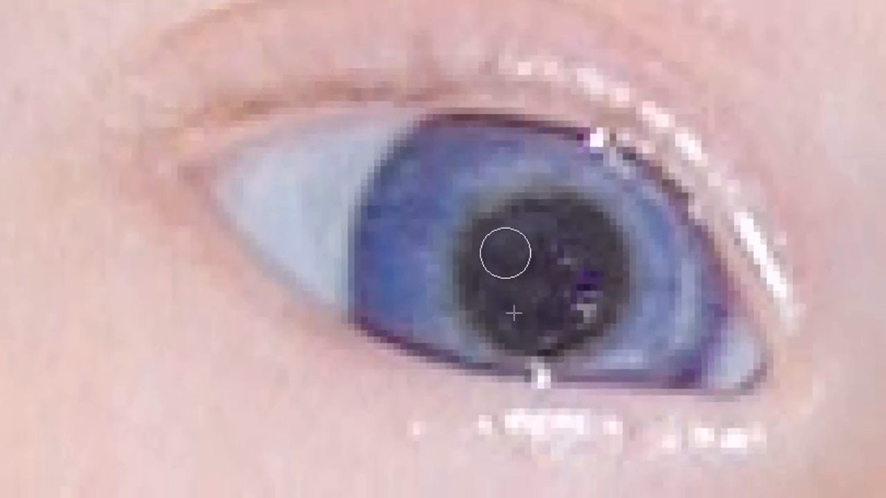
mouse_move(531, 242)
mouse_down()
mouse_move(567, 263)
mouse_move(556, 279)
mouse_move(531, 285)
mouse_move(579, 272)
mouse_move(573, 263)
mouse_move(580, 287)
mouse_move(569, 309)
mouse_move(560, 313)
mouse_move(537, 283)
mouse_move(530, 306)
mouse_move(546, 273)
mouse_up()
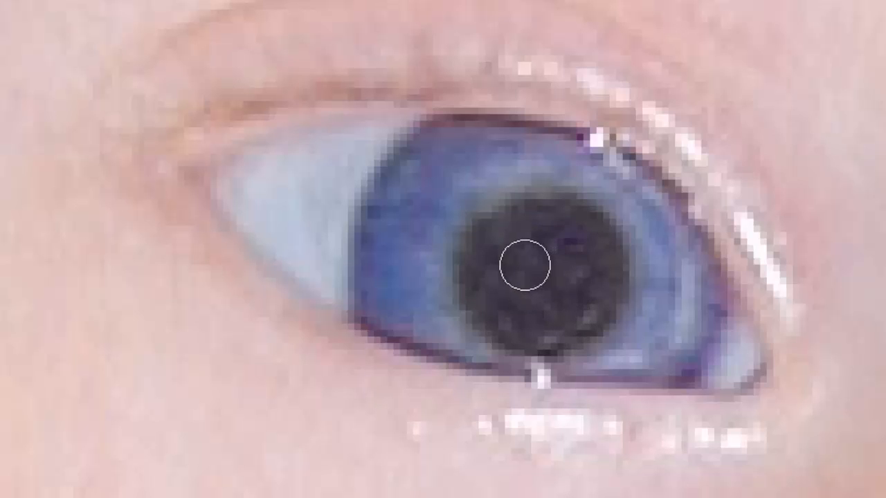
Resample dark spots inside the same pupil and clone them over its uneven centre and upper edge.
alt+click(512, 256)
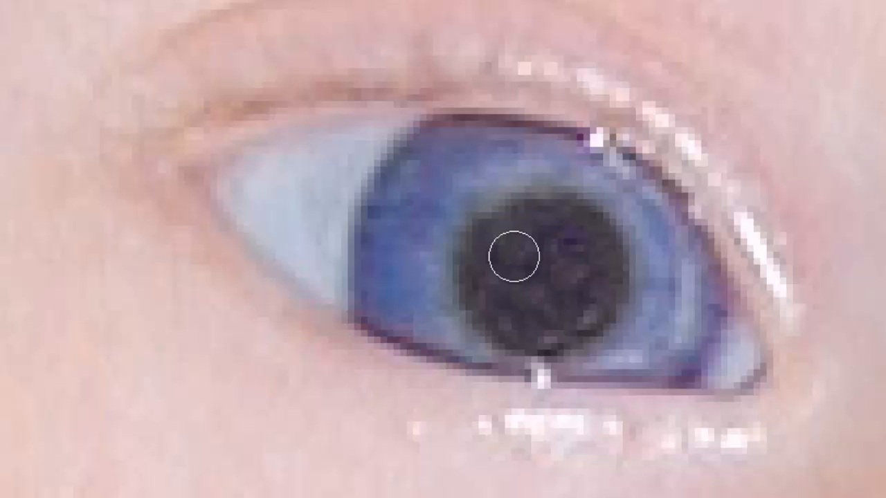
alt+click(513, 256)
mouse_move(513, 255)
mouse_down()
mouse_move(522, 247)
mouse_move(534, 276)
mouse_up()
alt+click(537, 278)
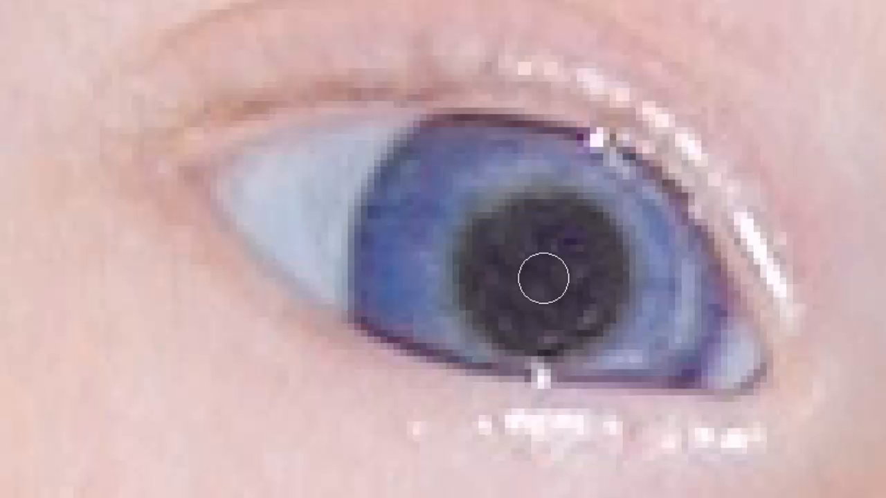
alt+click(544, 277)
alt+click(528, 252)
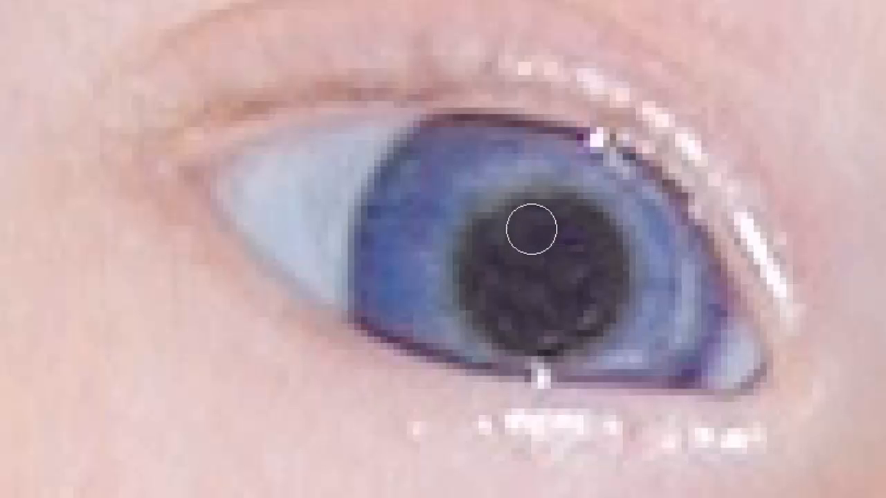
click(527, 230)
Clone dark pupil texture across the upper part of that pupil, covering any bluish patch the strokes leave.
alt+click(567, 229)
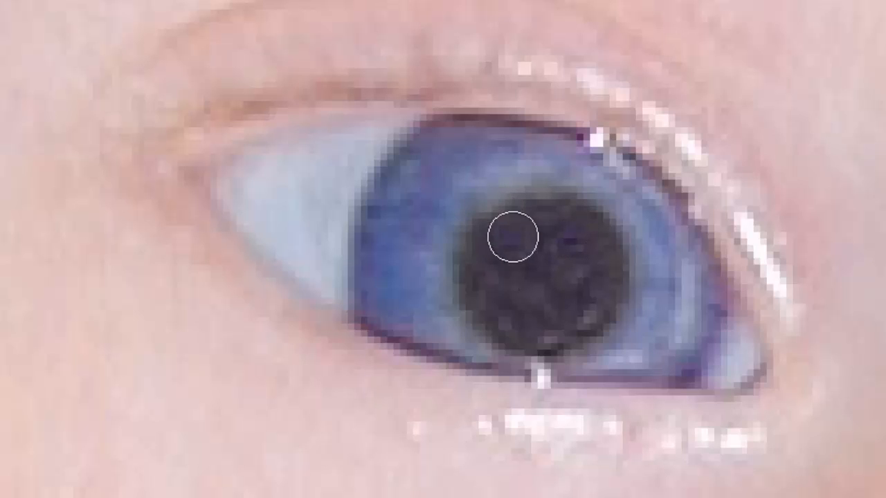
mouse_move(512, 235)
mouse_down()
mouse_move(528, 251)
mouse_move(530, 236)
mouse_move(581, 248)
mouse_up()
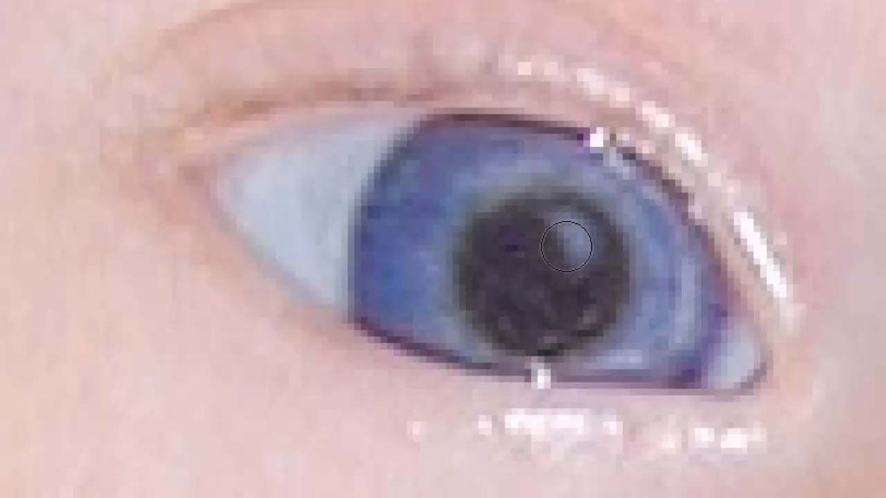
alt+click(514, 275)
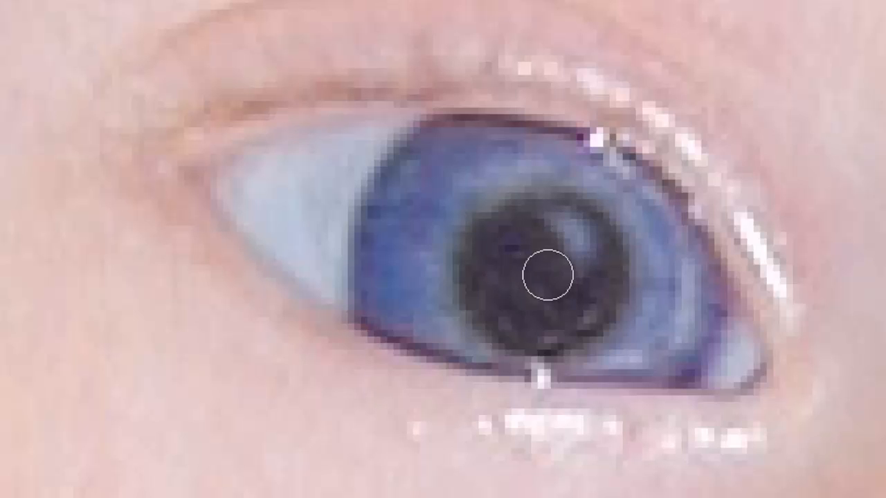
mouse_move(569, 256)
mouse_down()
mouse_move(557, 234)
mouse_move(579, 237)
mouse_move(574, 245)
mouse_move(557, 238)
mouse_up()
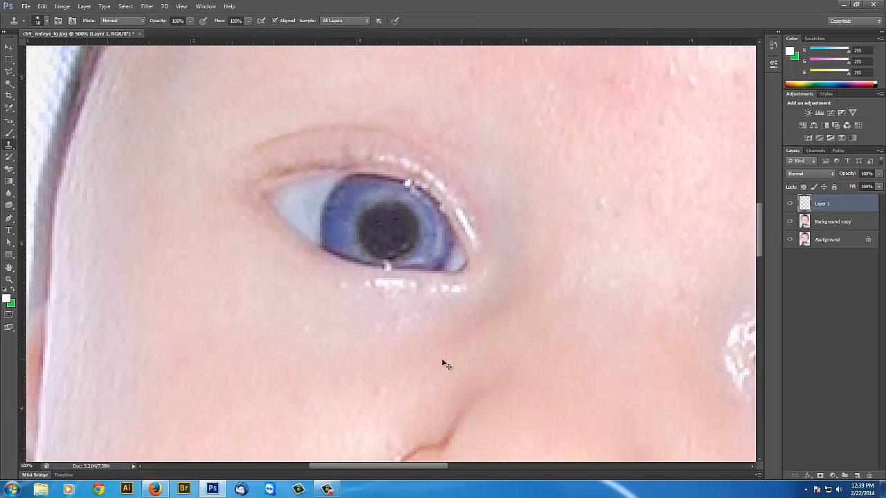
Add two new empty layers above Layer 1 with the Brush Tool active.
key(ctrl+minus)
key(ctrl+minus)
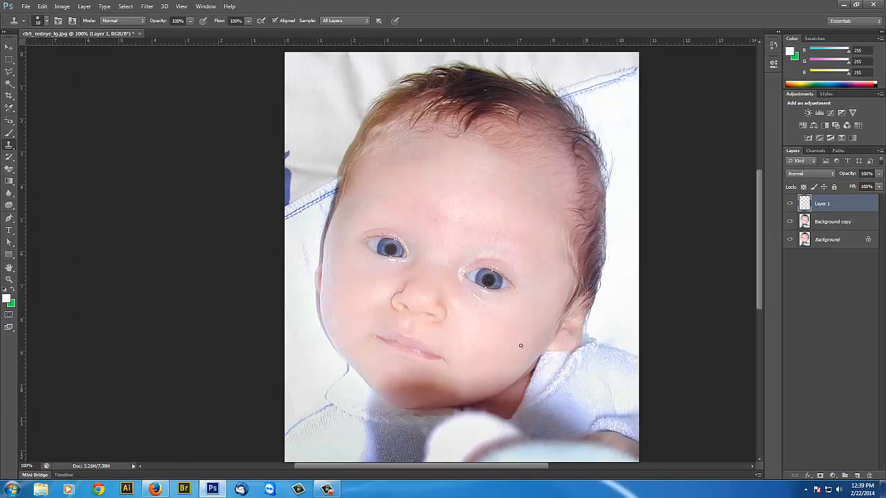
key(ctrl+plus)
key(ctrl+plus)
key(ctrl+plus)
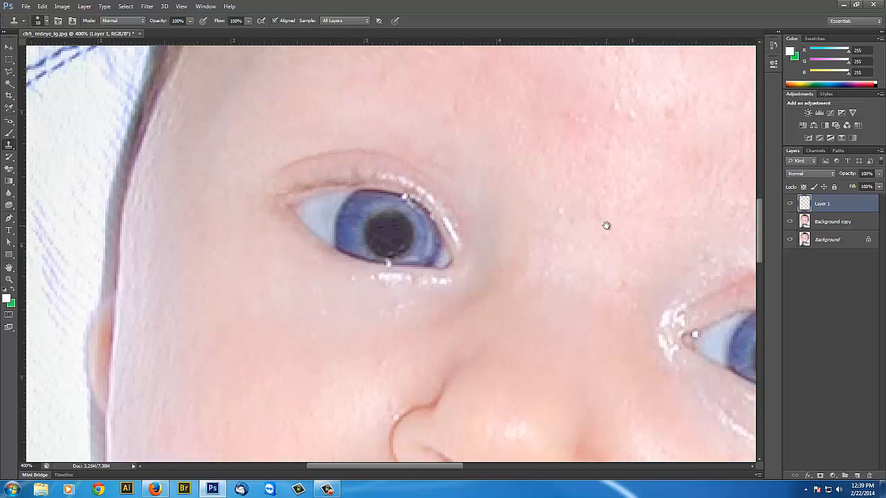
drag(606, 225, 423, 198)
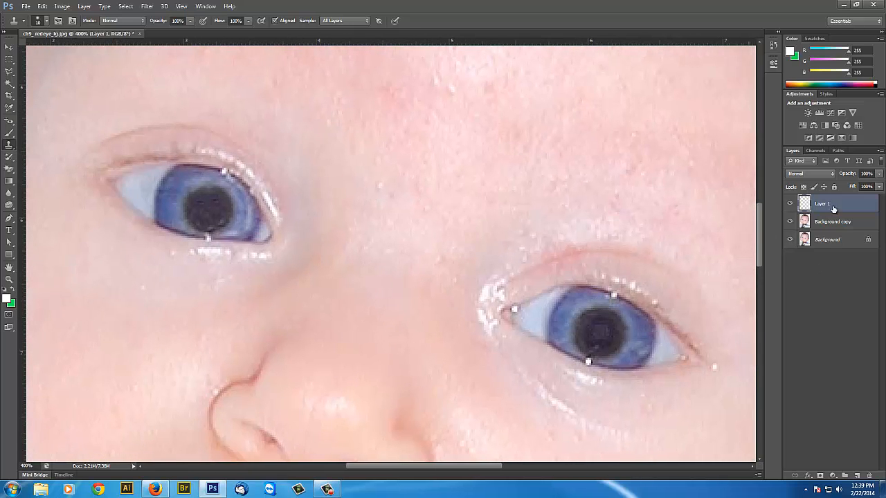
click(856, 476)
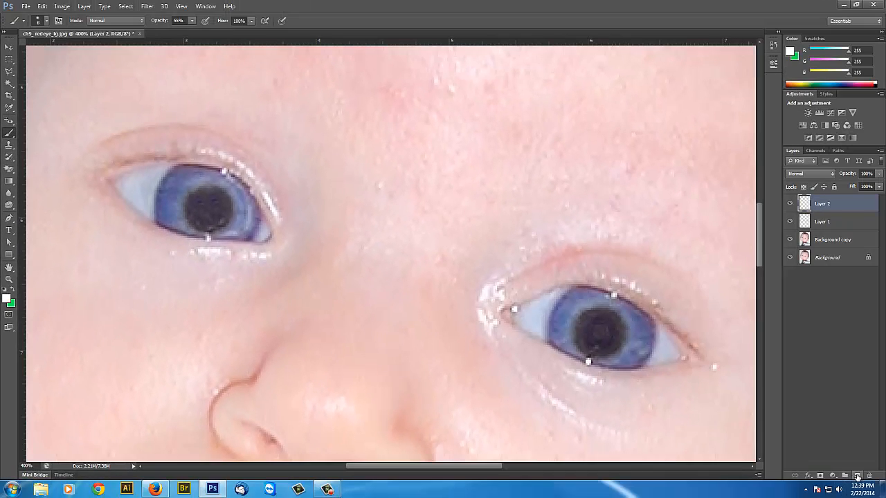
click(857, 476)
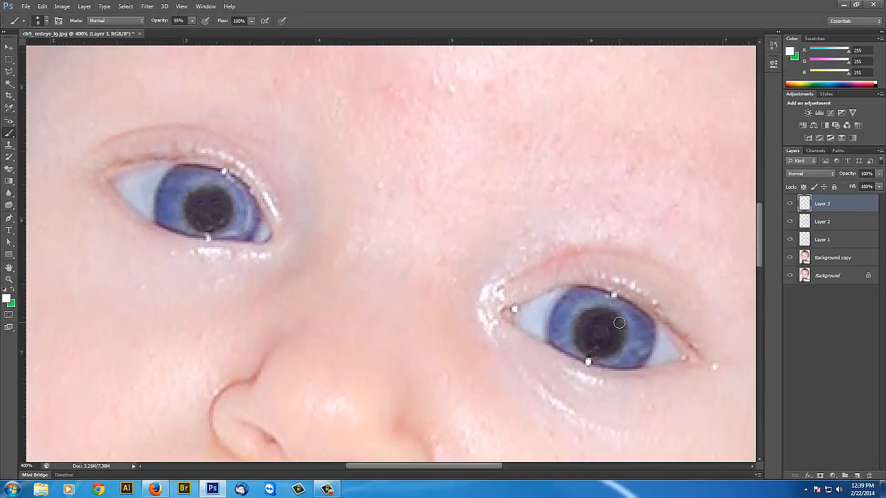
On Layer 3, dab a soft white highlight on each pupil's upper-right edge with a size 20 brush at 47% opacity.
key(bracketright)
key(bracketright)
key(bracketright)
key(bracketleft)
key(bracketright)
click(193, 21)
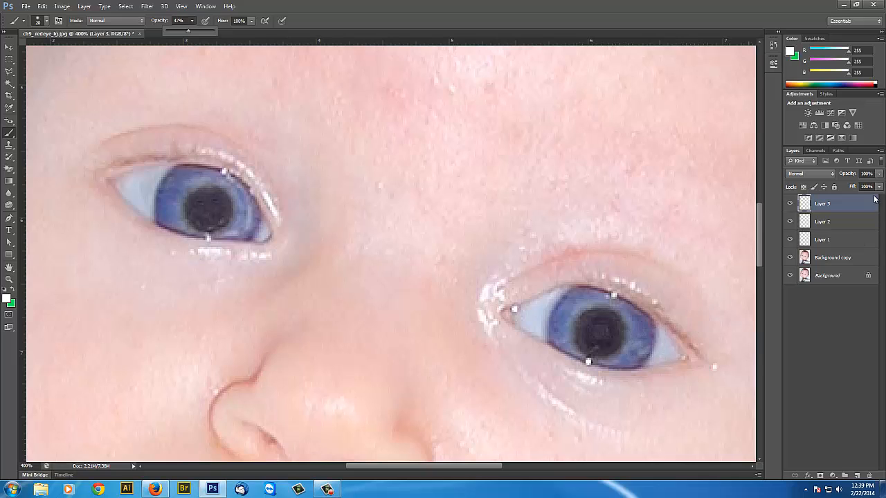
click(621, 325)
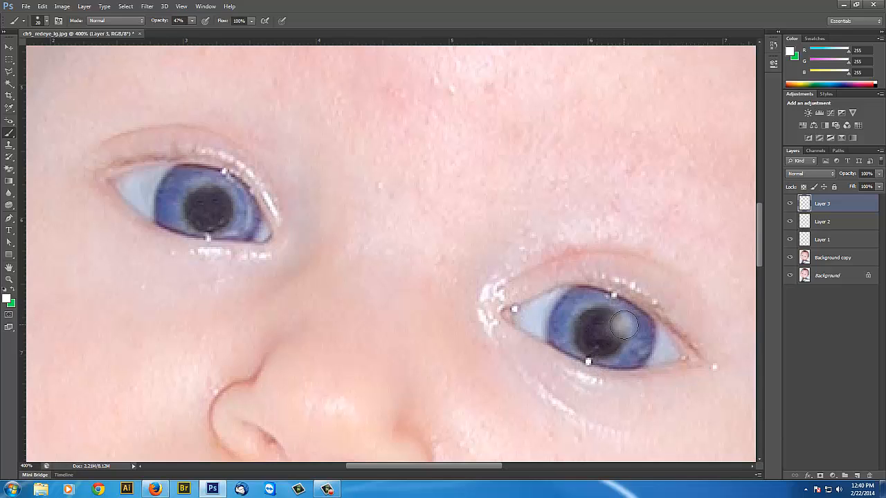
click(225, 200)
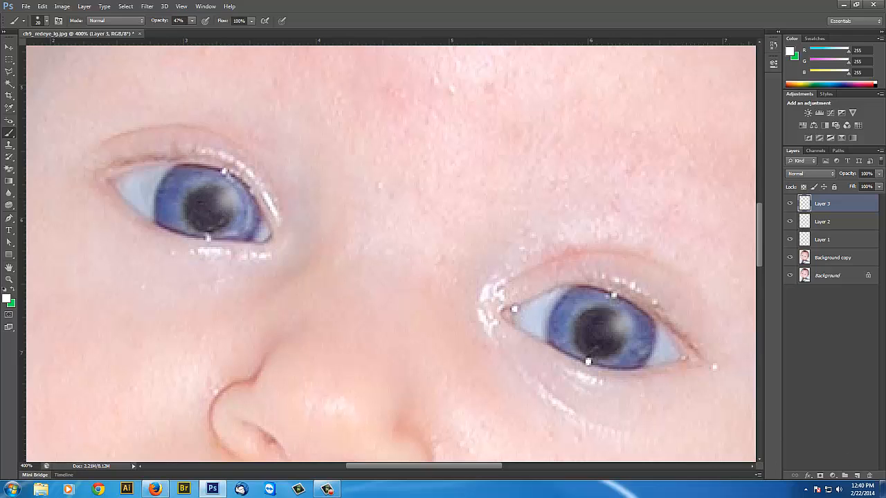
Add an empty layer above Layer 3 and paint a faint white reflection along the right-side pupil's lower-left edge with a size 10 brush.
click(858, 476)
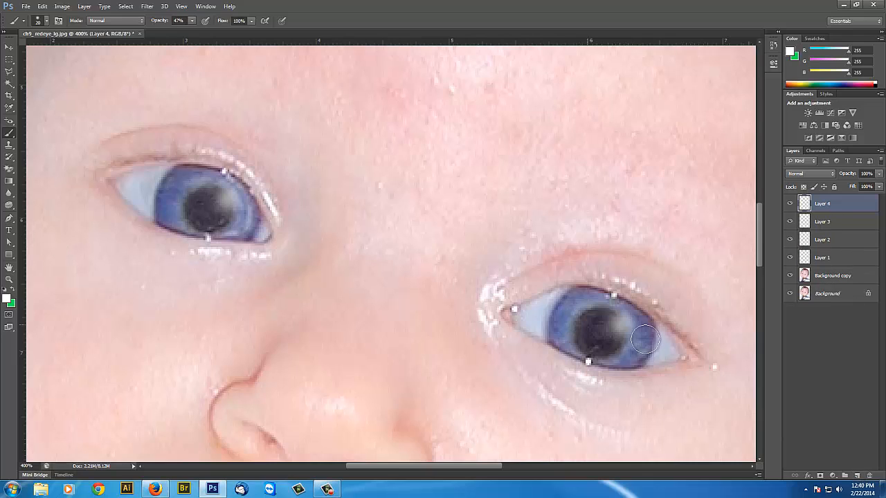
key(bracketleft)
drag(573, 344, 588, 346)
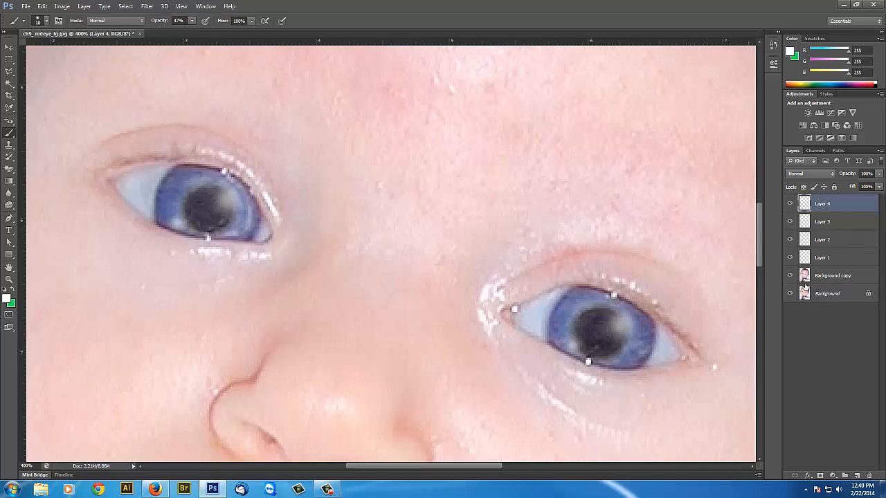
Hide every layer above the Background to compare with the original photo, and make them all visible again.
key(ctrl+minus)
key(ctrl+minus)
key(ctrl+minus)
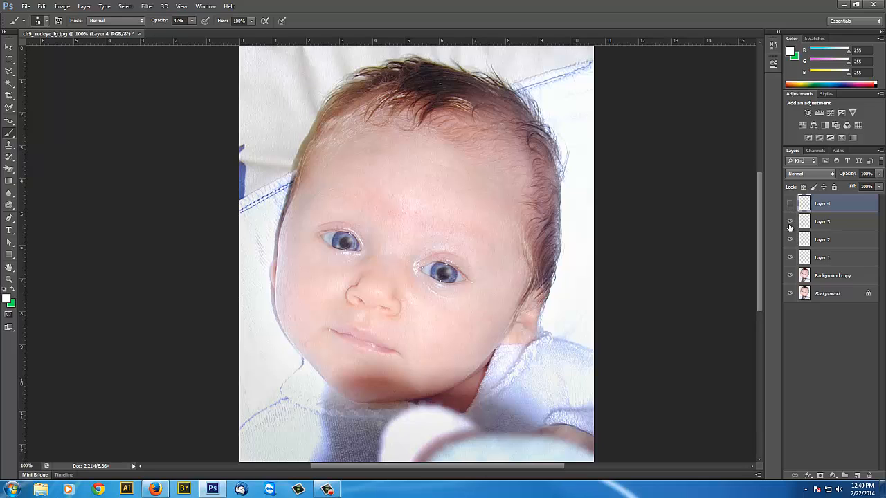
click(791, 277)
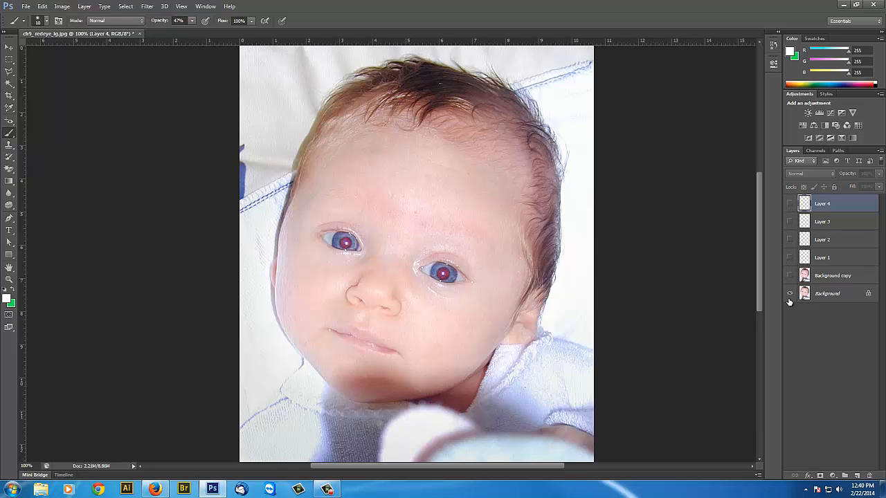
drag(791, 205, 790, 280)
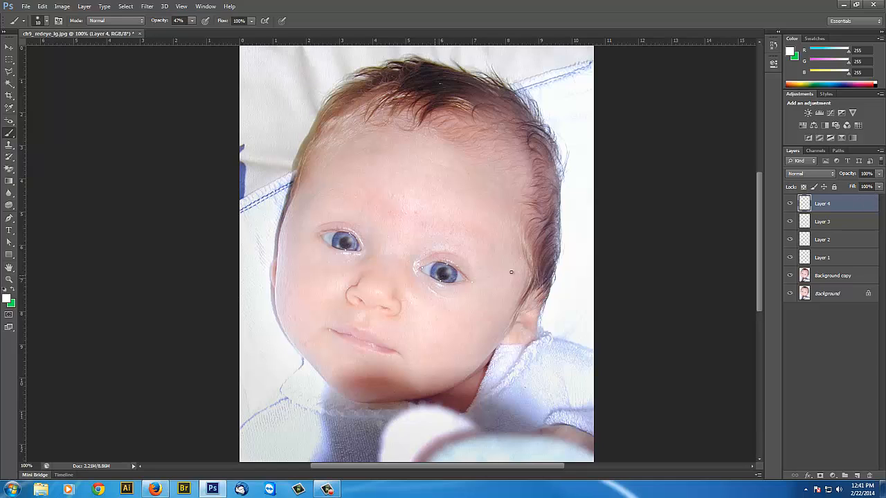
Try Layer 4 at 67% opacity, examine the eye highlights and return the layer's opacity to 100%.
click(877, 175)
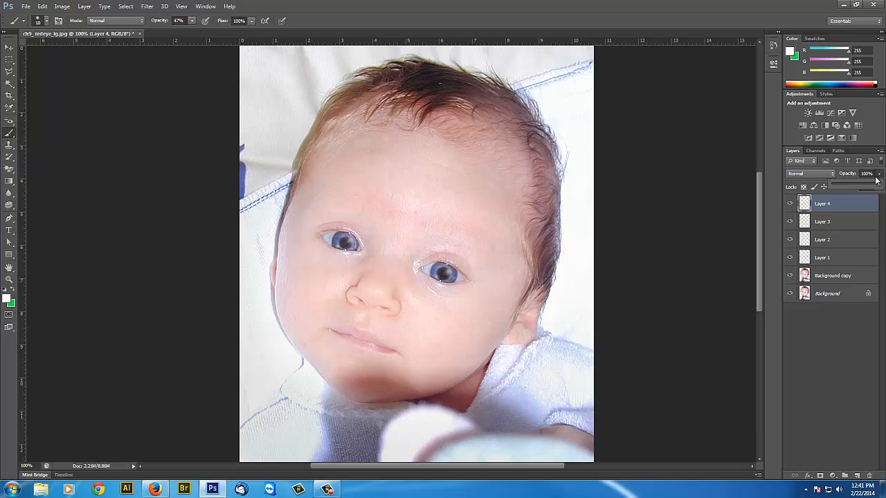
mouse_move(876, 185)
mouse_down()
mouse_move(856, 190)
mouse_move(863, 190)
mouse_up()
key(ctrl+plus)
key(ctrl+plus)
key(ctrl+plus)
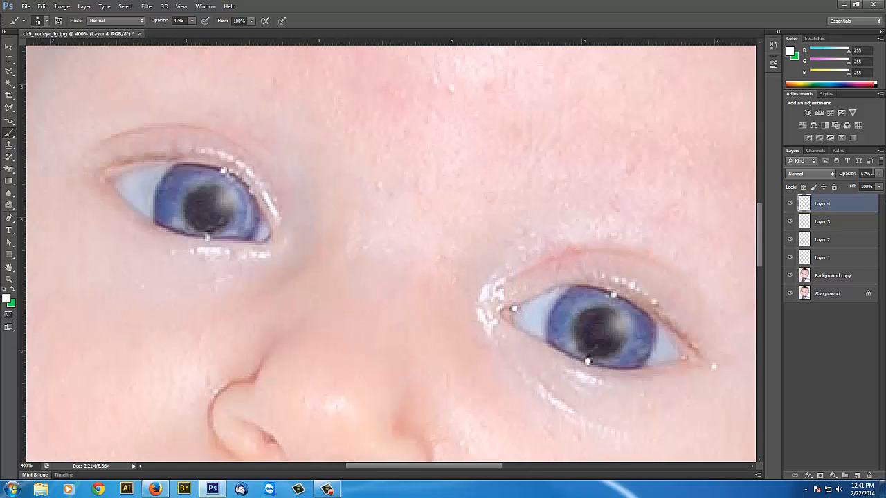
click(879, 174)
mouse_move(877, 186)
mouse_down()
mouse_move(842, 188)
mouse_move(882, 186)
mouse_up()
key(ctrl+1)
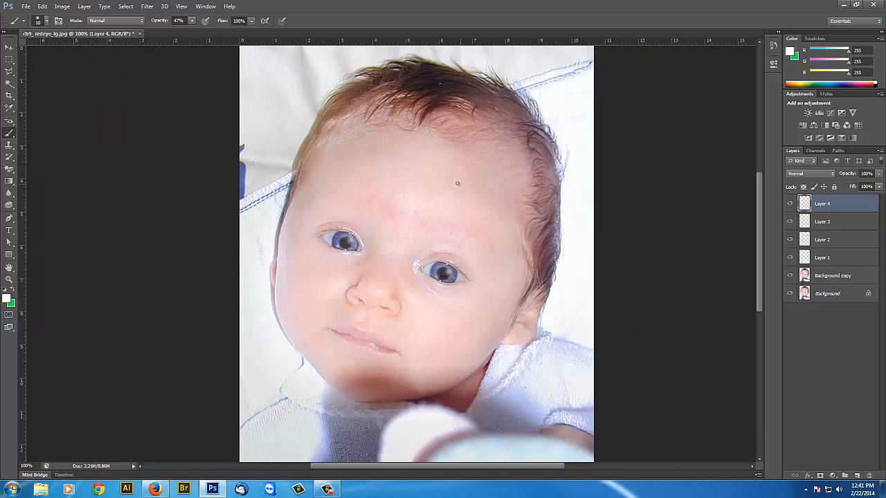